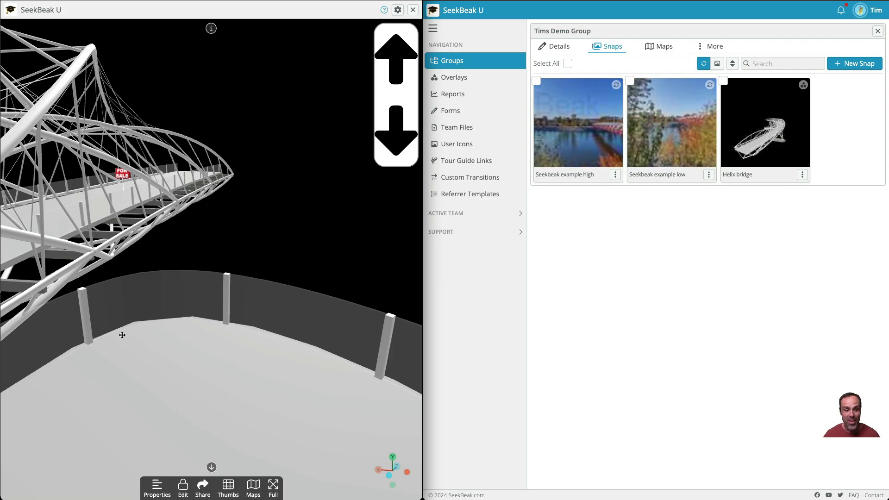
Step: In the snap's 3D environment settings, set reflections to Snap File and choose For-sale-sign as the file
{"action": "left_click", "coordinate": [156, 486]}
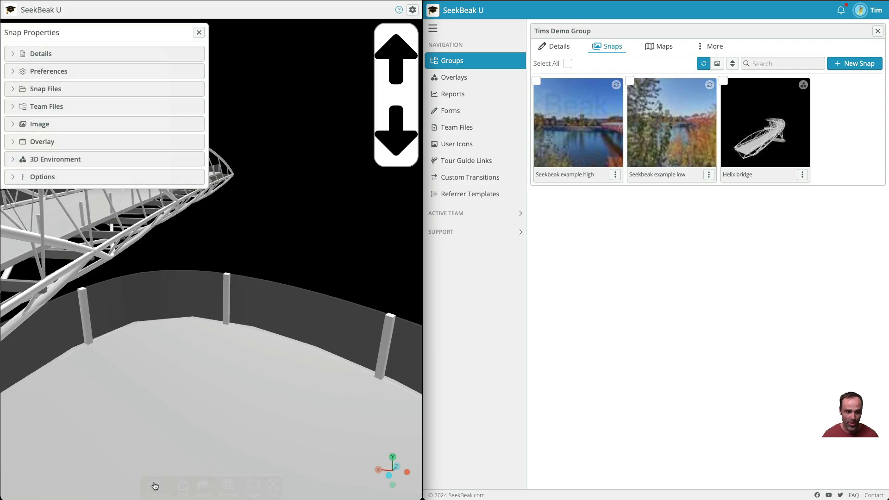
{"action": "left_click", "coordinate": [54, 159]}
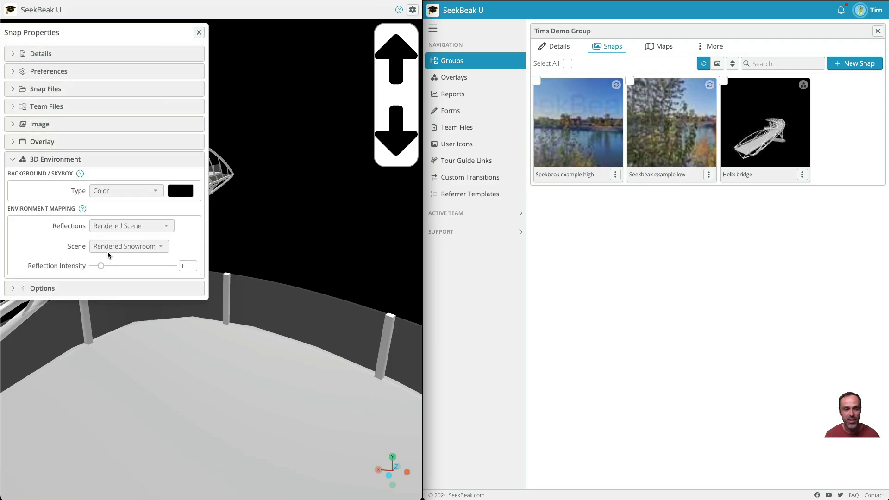
{"action": "left_click", "coordinate": [139, 230]}
{"action": "left_click", "coordinate": [135, 249]}
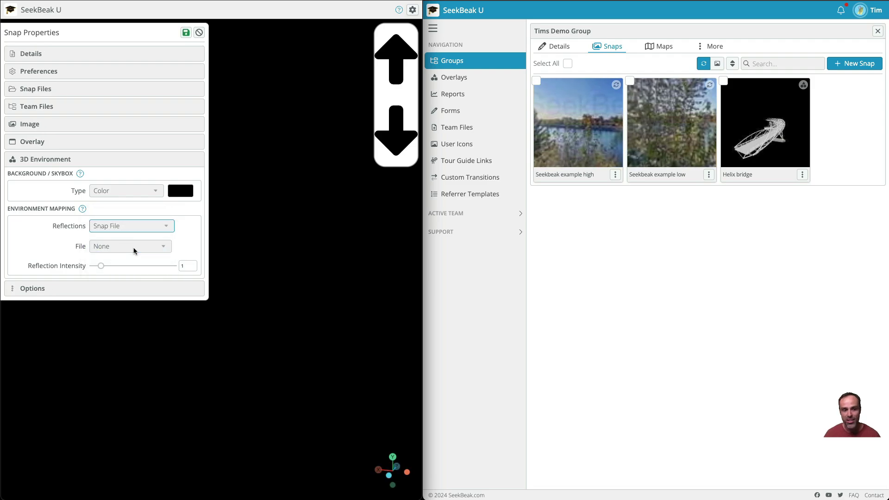
{"action": "left_click", "coordinate": [135, 251]}
{"action": "left_click", "coordinate": [135, 273]}
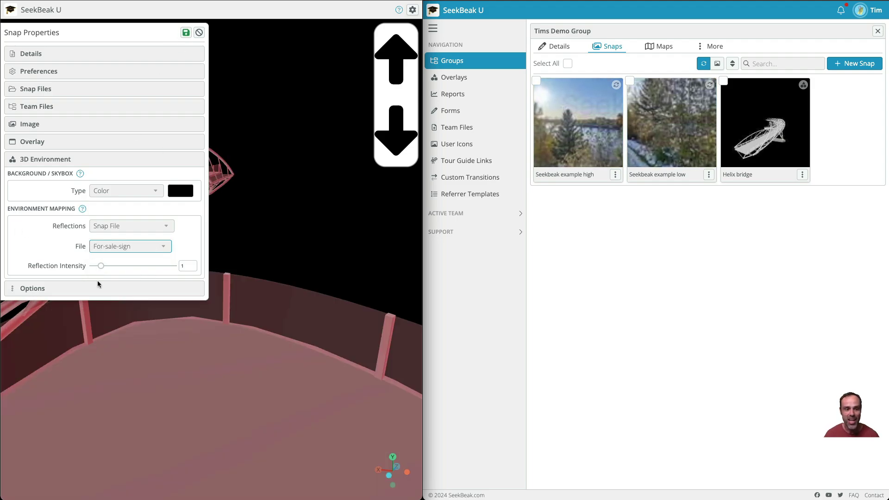
Step: Set the reflection intensity to 0.77, save the snap properties and close them
{"action": "left_click_drag", "start_coordinate": [102, 267], "coordinate": [101, 269]}
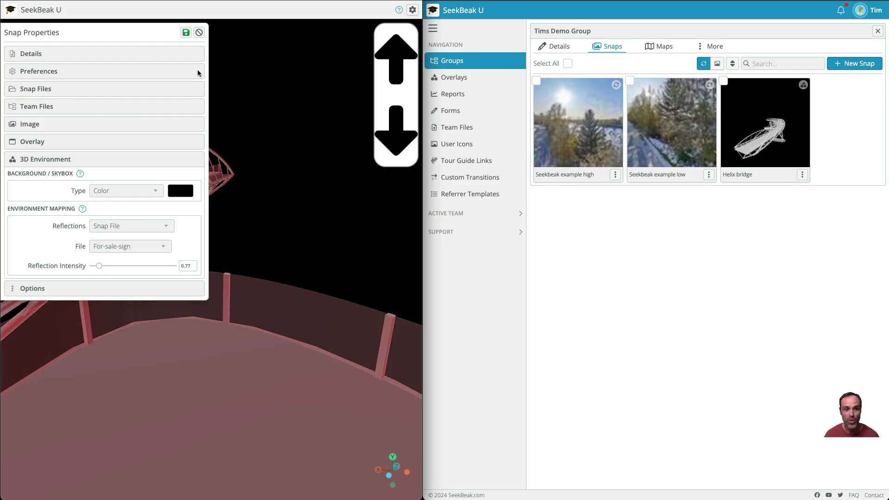
{"action": "left_click", "coordinate": [187, 34]}
{"action": "left_click", "coordinate": [199, 33]}
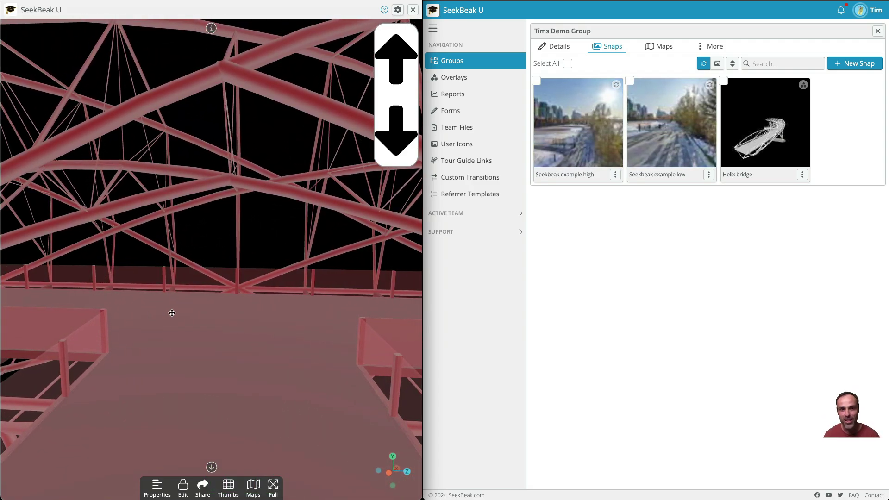
Step: Start hosting a new Tour Guide session for the bridge snap
{"action": "left_click_drag", "start_coordinate": [266, 331], "coordinate": [295, 330]}
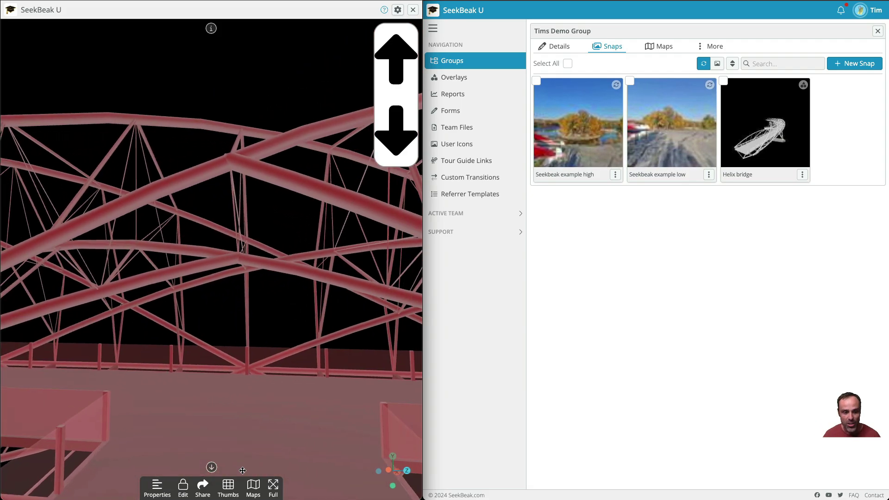
{"action": "left_click", "coordinate": [203, 486]}
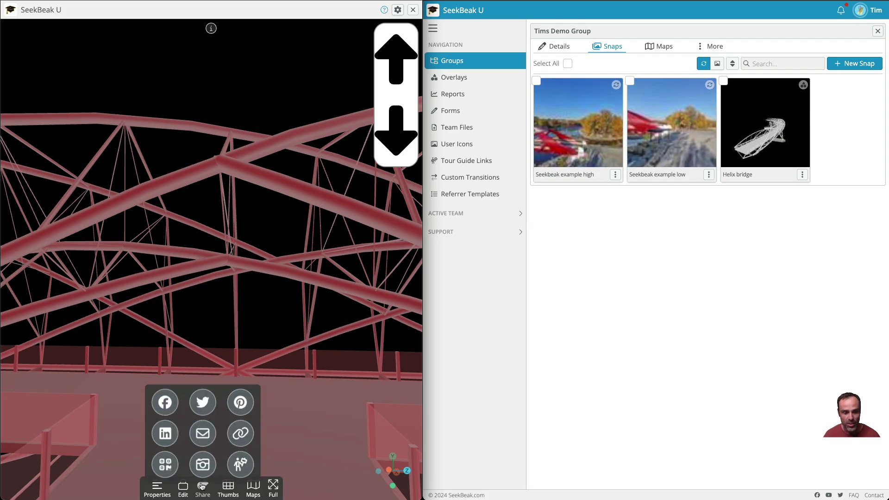
{"action": "left_click", "coordinate": [235, 460]}
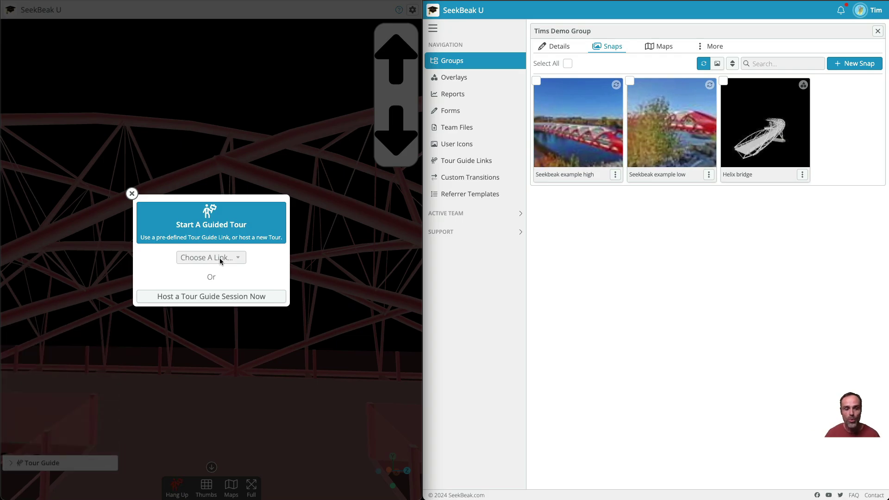
{"action": "left_click", "coordinate": [216, 296]}
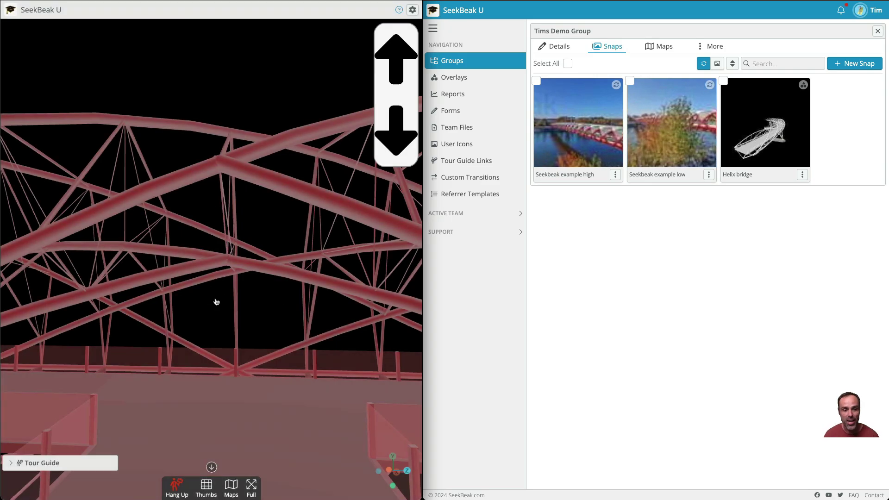
Step: Enter the host's display name, join with audio and video, and allow camera and microphone access
{"action": "left_click", "coordinate": [179, 65]}
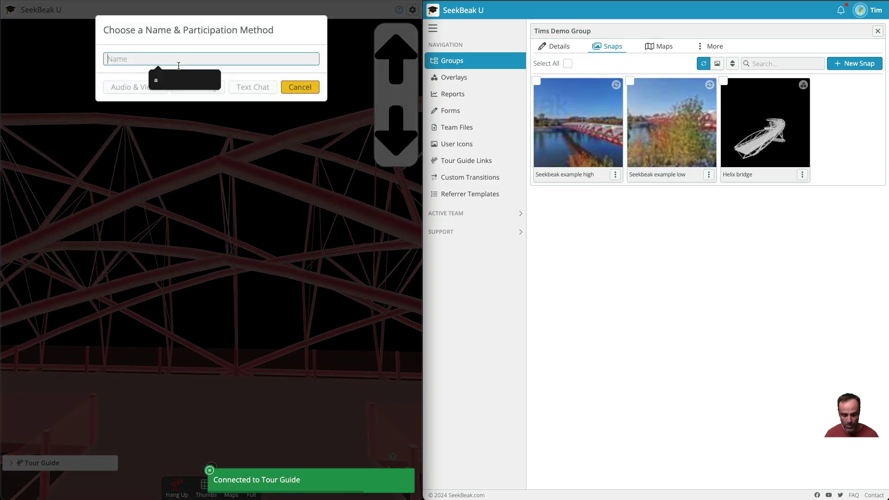
{"action": "type", "text": "Tim A"}
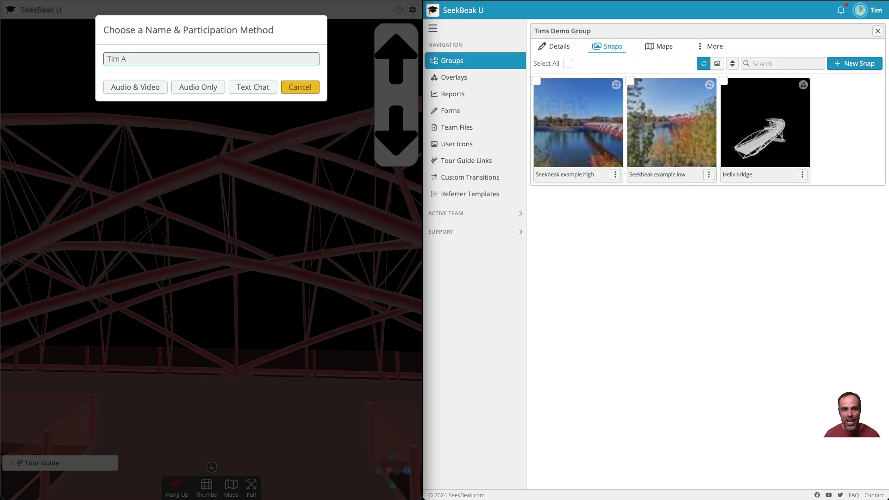
{"action": "left_click", "coordinate": [148, 92]}
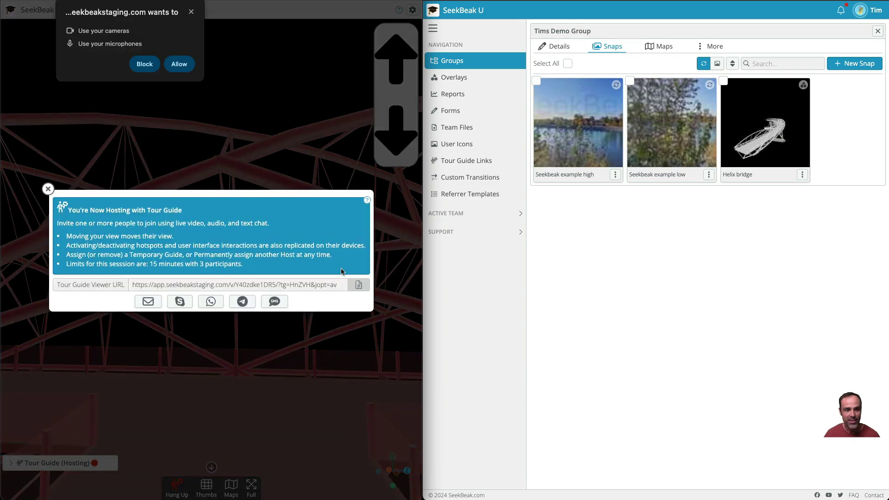
{"action": "left_click", "coordinate": [179, 65]}
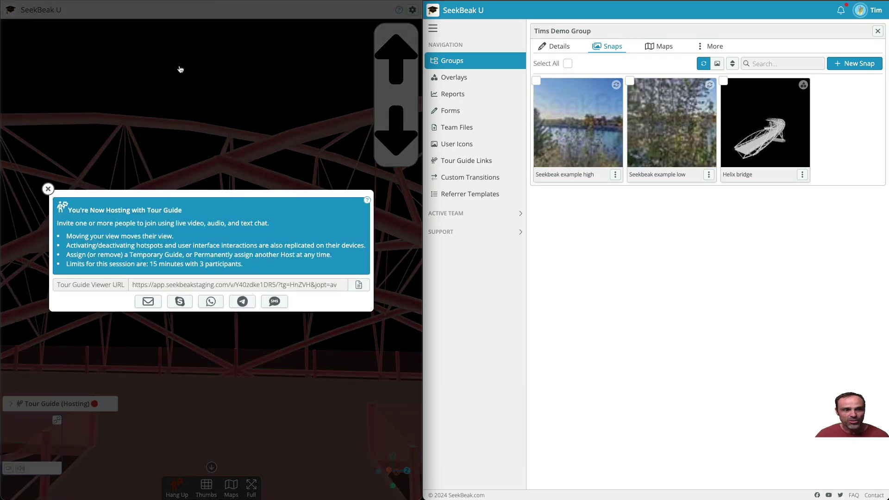
Step: Copy the Tour Guide viewer URL, dismiss the hosting notice, and open the link in the second browser window
{"action": "left_click", "coordinate": [359, 285]}
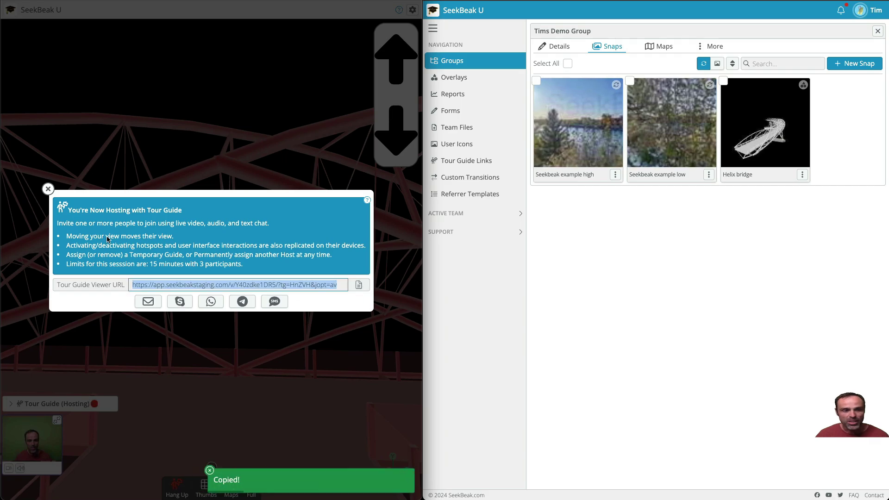
{"action": "left_click", "coordinate": [47, 189]}
{"action": "left_click", "coordinate": [619, 0]}
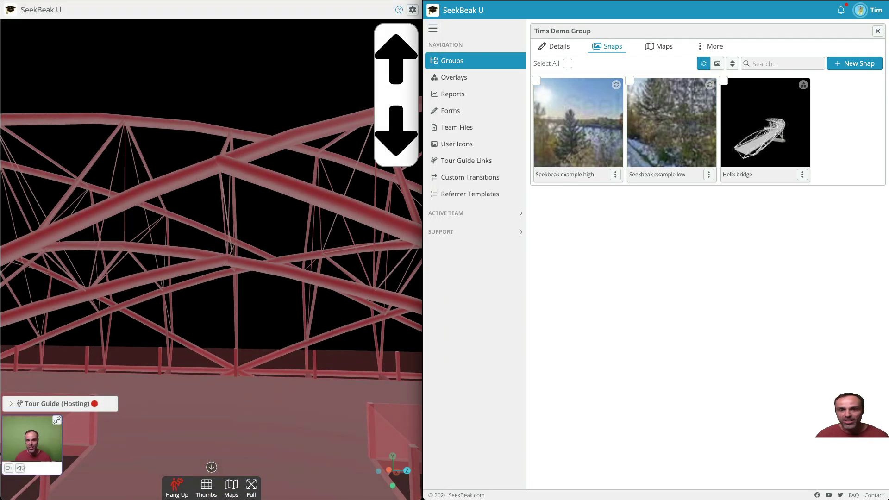
{"action": "key", "text": "super+v"}
{"action": "key", "text": "Return"}
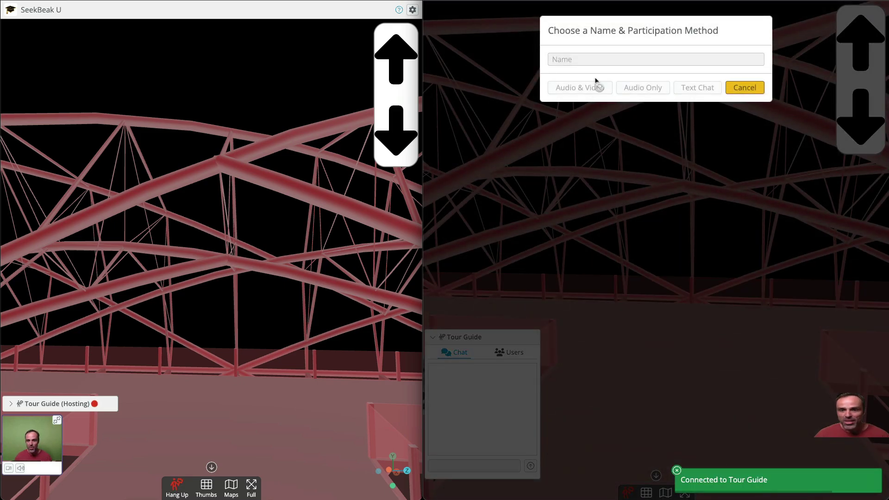
Step: Enter the viewer's display name and join the guided tour by text chat
{"action": "left_click", "coordinate": [600, 59]}
{"action": "type", "text": "Tim B"}
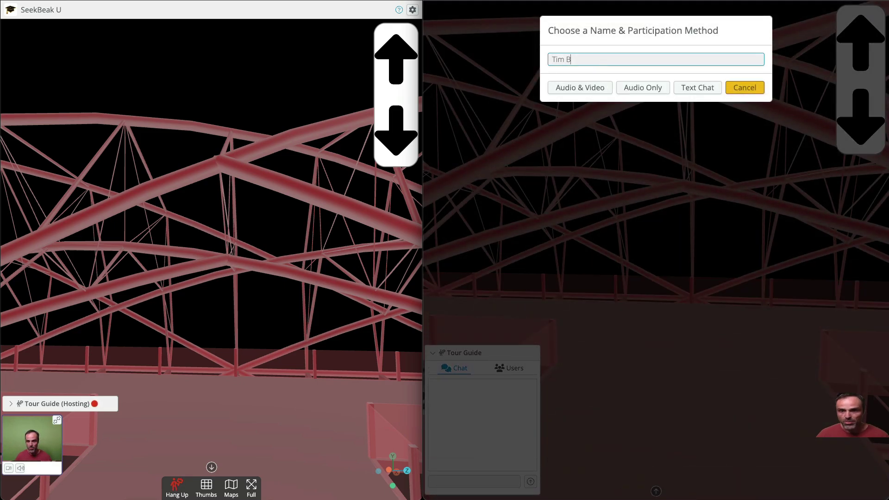
{"action": "left_click", "coordinate": [696, 89]}
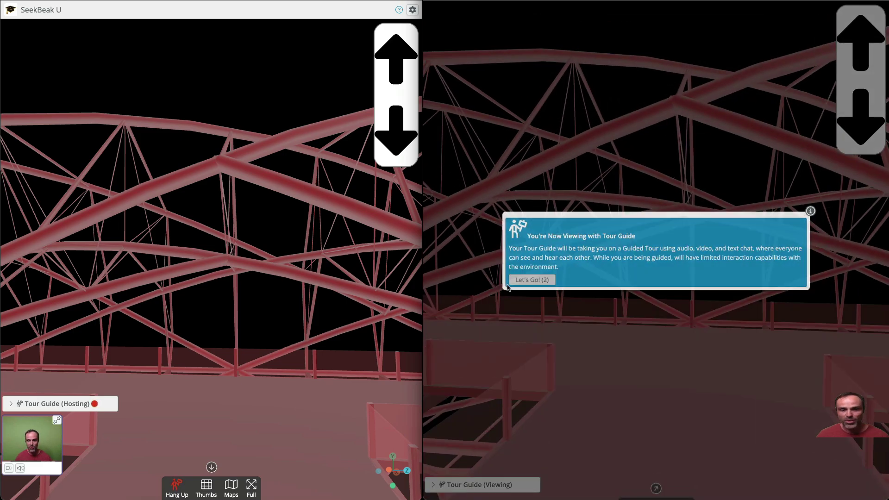
{"action": "left_click", "coordinate": [506, 286]}
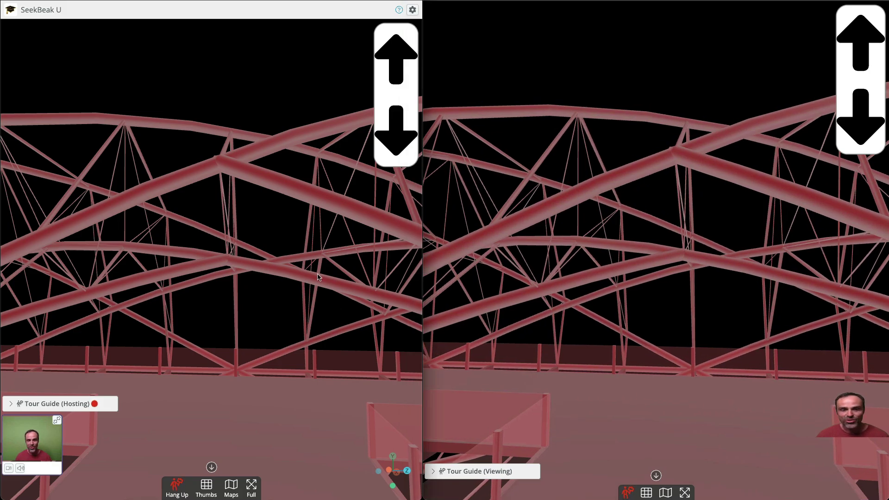
Step: Turn and zoom the host's view around the bridge to compare it with the viewer's view
{"action": "left_click_drag", "start_coordinate": [311, 272], "coordinate": [283, 270]}
{"action": "scroll", "coordinate": [137, 259], "scroll_direction": "down", "scroll_amount": 10}
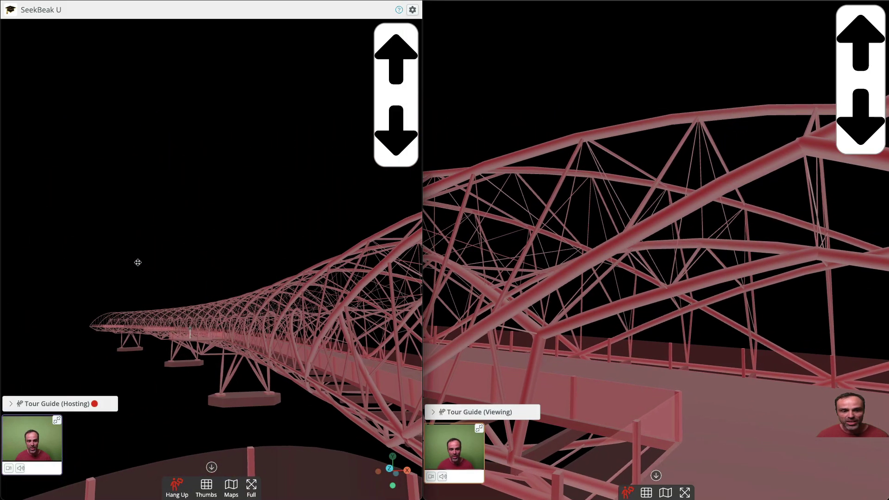
{"action": "scroll", "coordinate": [149, 268], "scroll_direction": "up", "scroll_amount": 10}
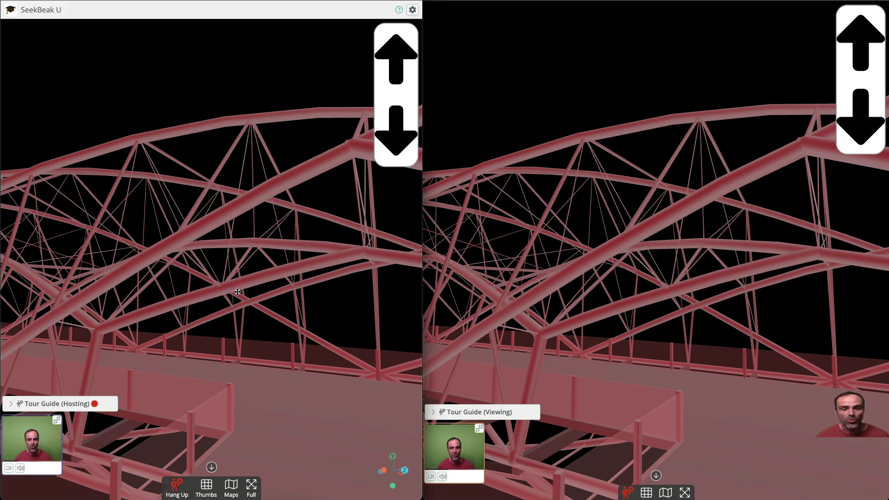
{"action": "left_click_drag", "start_coordinate": [238, 292], "coordinate": [116, 282]}
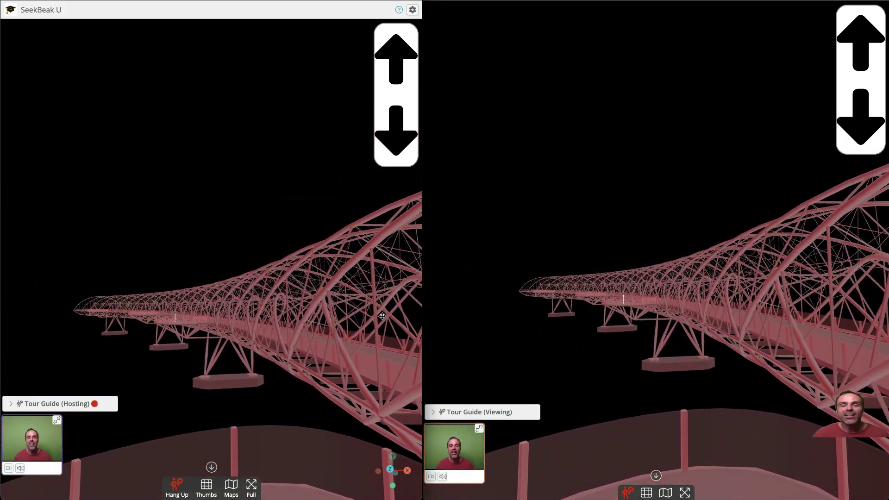
{"action": "left_click_drag", "start_coordinate": [381, 316], "coordinate": [319, 334]}
{"action": "double_click", "coordinate": [319, 335]}
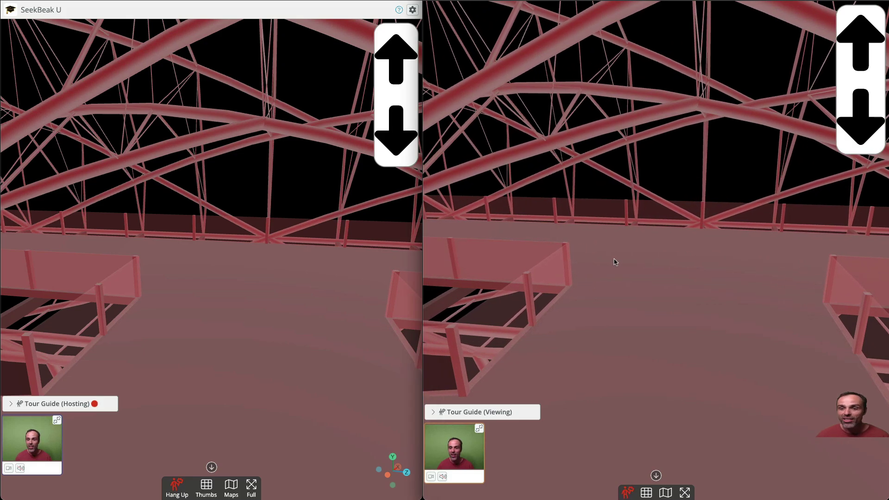
Step: Turn the viewer's view independently, move the host's view to bring both together, and try the location hotspot
{"action": "mouse_move", "coordinate": [745, 262]}
{"action": "left_mouse_down"}
{"action": "mouse_move", "coordinate": [604, 260]}
{"action": "mouse_move", "coordinate": [815, 260]}
{"action": "mouse_move", "coordinate": [735, 274]}
{"action": "left_mouse_up"}
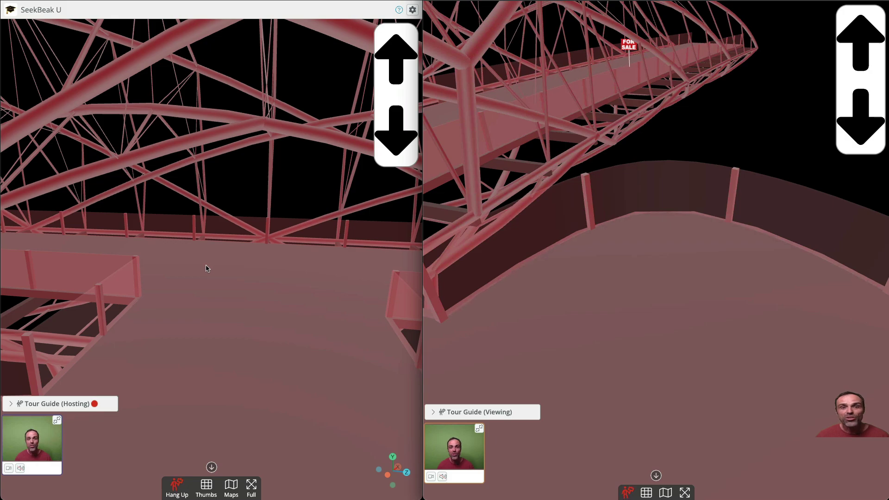
{"action": "left_click_drag", "start_coordinate": [147, 237], "coordinate": [228, 250]}
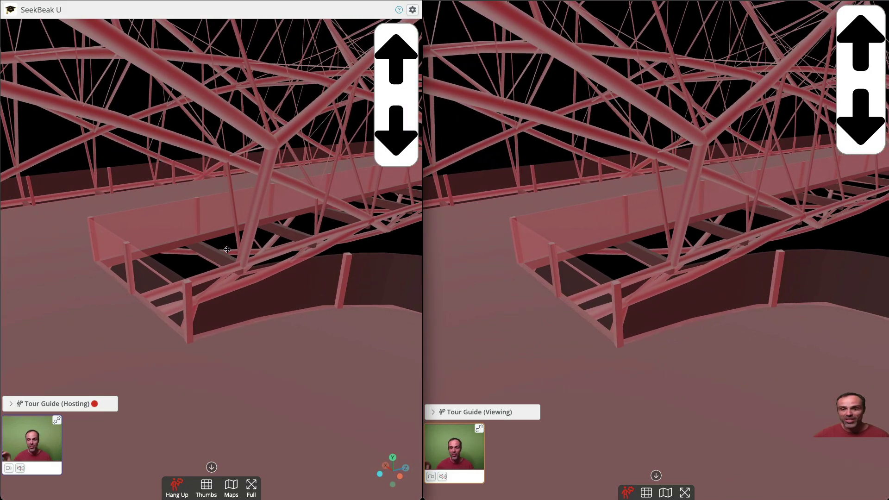
{"action": "left_click", "coordinate": [215, 148]}
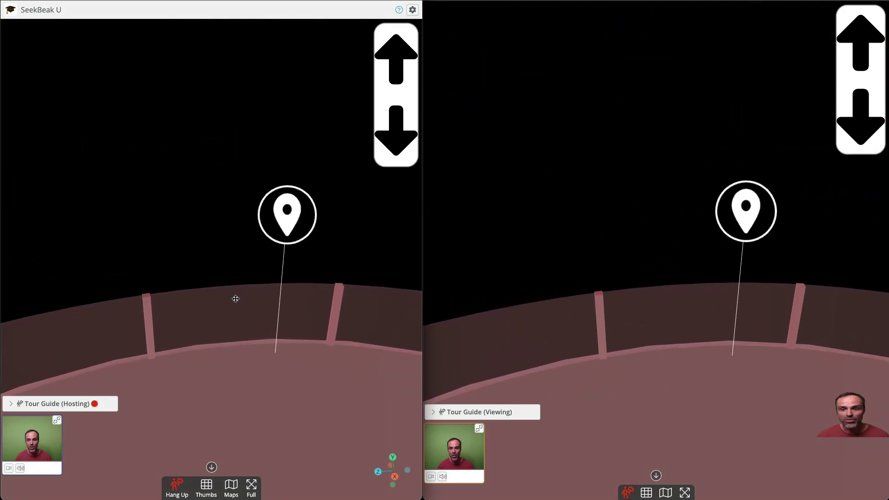
{"action": "left_click_drag", "start_coordinate": [661, 280], "coordinate": [511, 296]}
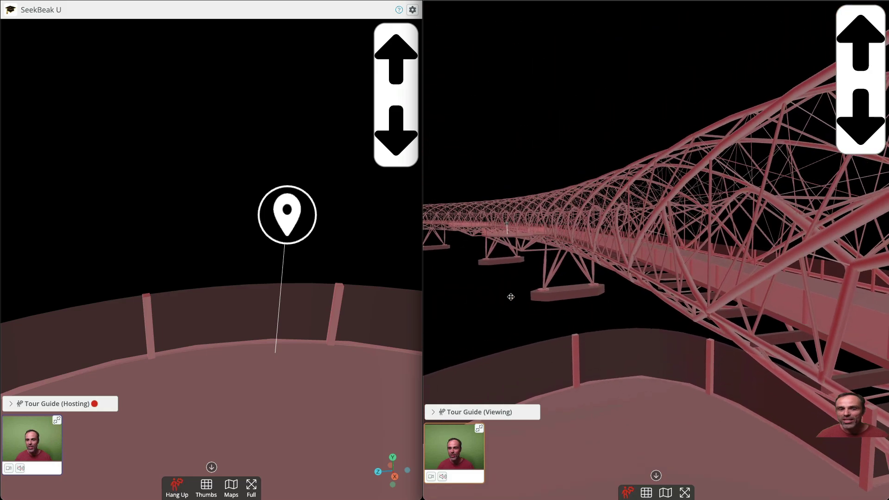
{"action": "mouse_move", "coordinate": [307, 357]}
{"action": "left_mouse_down"}
{"action": "mouse_move", "coordinate": [258, 361]}
{"action": "mouse_move", "coordinate": [308, 371]}
{"action": "left_mouse_up"}
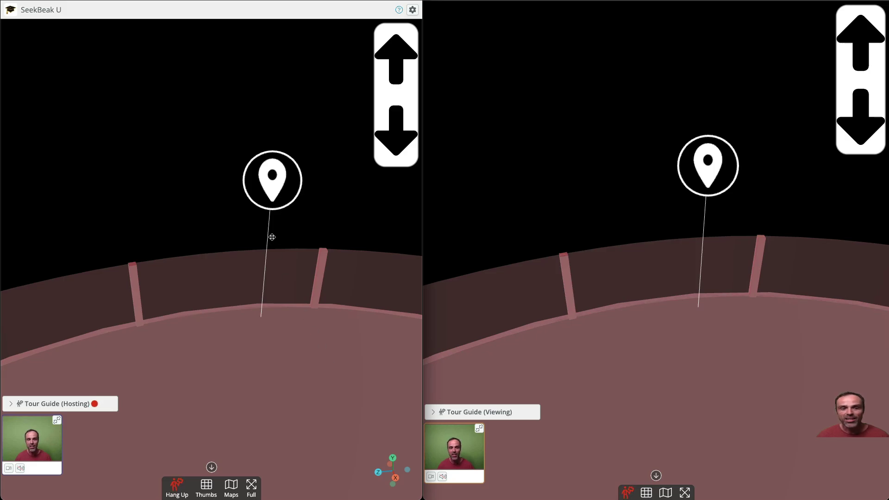
{"action": "left_click", "coordinate": [285, 186]}
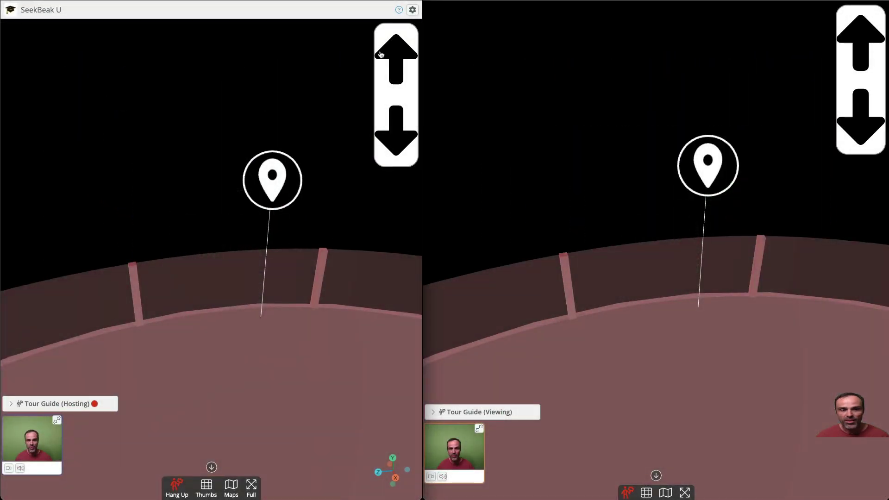
Step: Expand the Tour Guide chat for both host and viewer, and send a greeting message from the host
{"action": "left_click", "coordinate": [59, 404]}
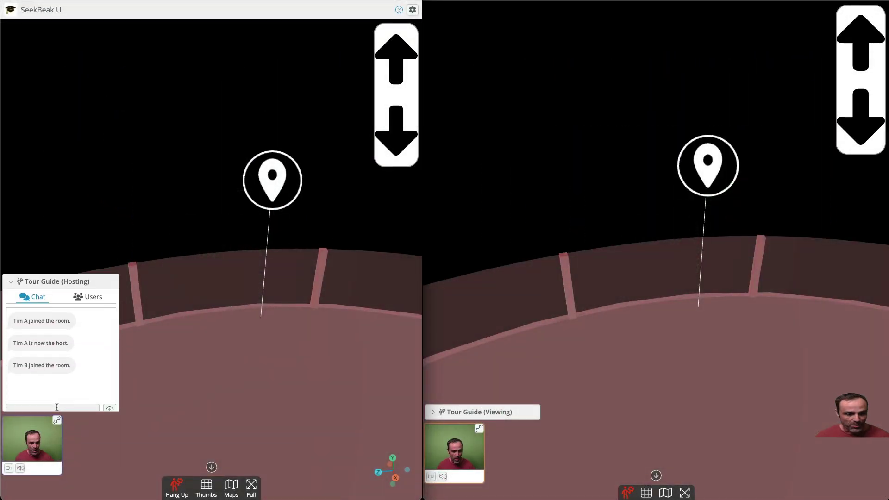
{"action": "left_click", "coordinate": [469, 412]}
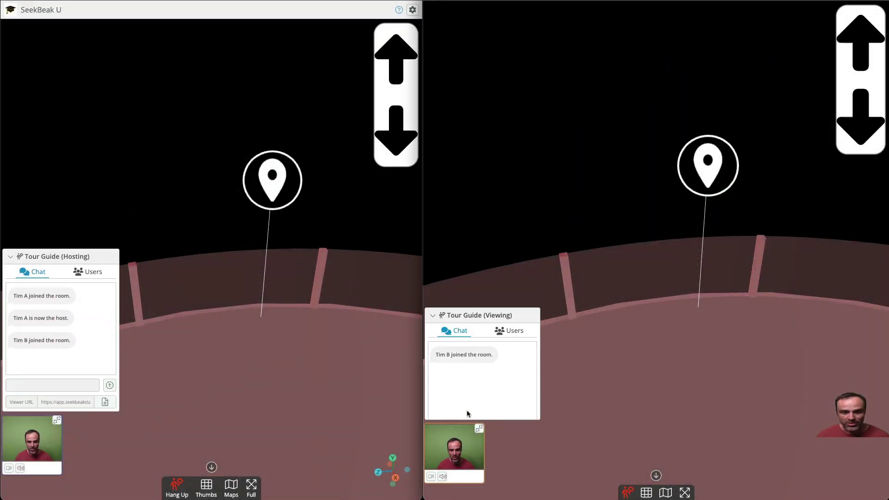
{"action": "left_click", "coordinate": [48, 385]}
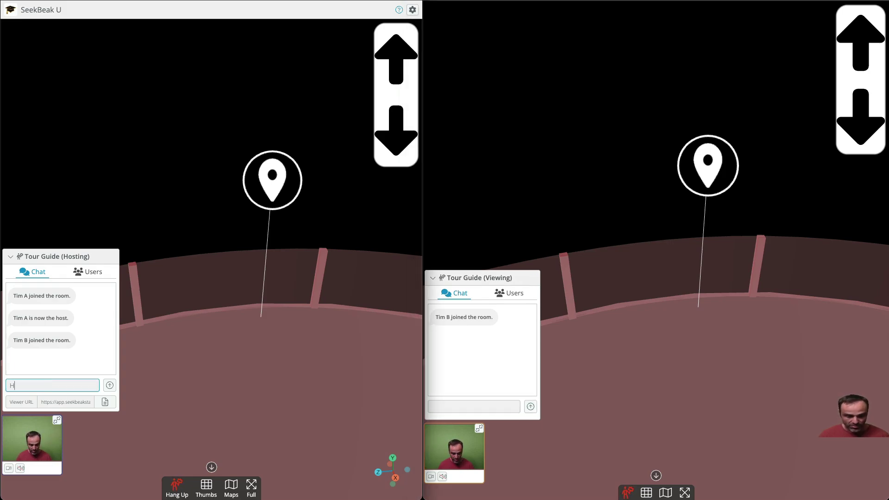
{"action": "type", "text": "Hey Tim"}
{"action": "key", "text": "Return"}
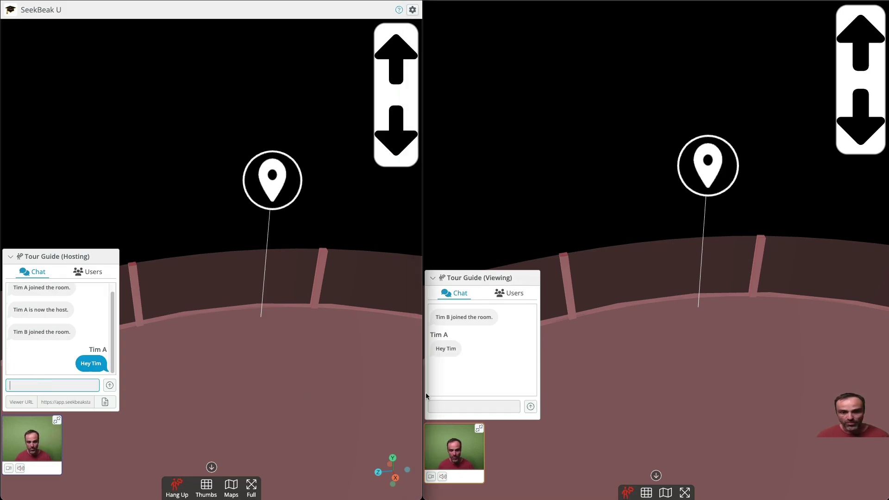
Step: Send the reply "Whatsup" from the viewer's chat, and copy the viewer URL from the host's Tour Guide
{"action": "left_click", "coordinate": [439, 407]}
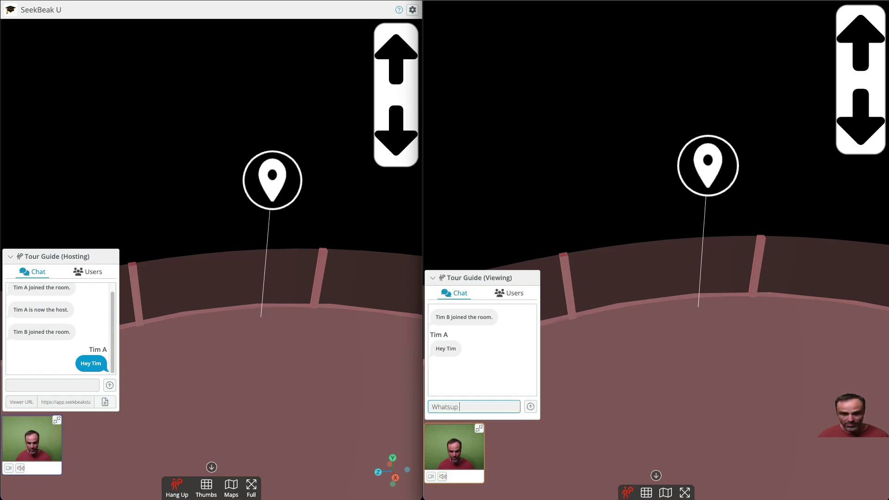
{"action": "key", "text": "Return"}
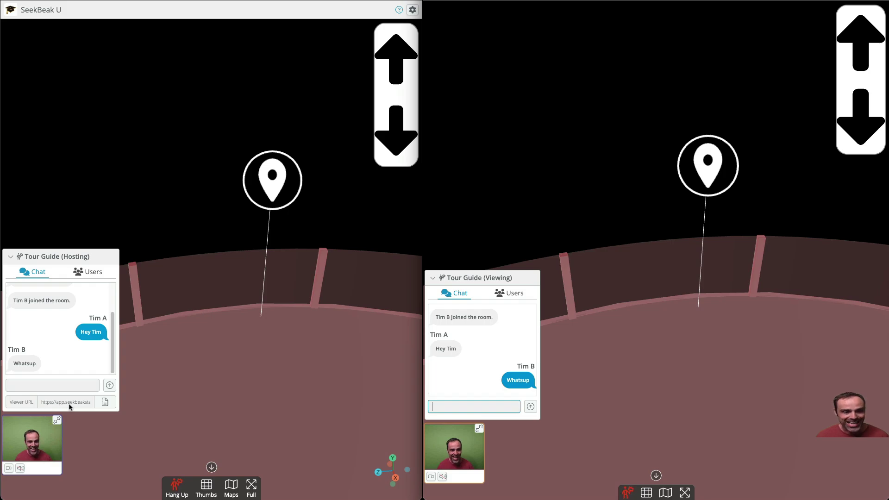
{"action": "left_click", "coordinate": [106, 403]}
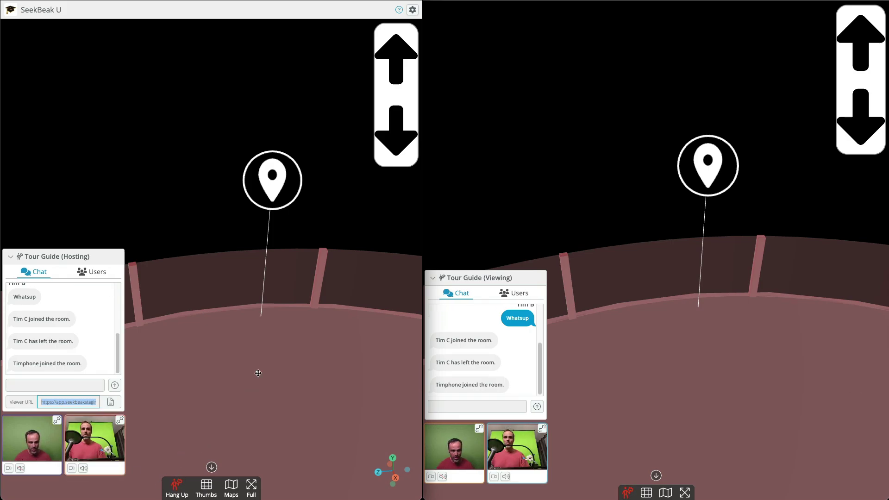
Step: Turn the host's view slightly around the location hotspot, and try the phone participant's audio control for host and viewer
{"action": "left_click_drag", "start_coordinate": [254, 369], "coordinate": [334, 357]}
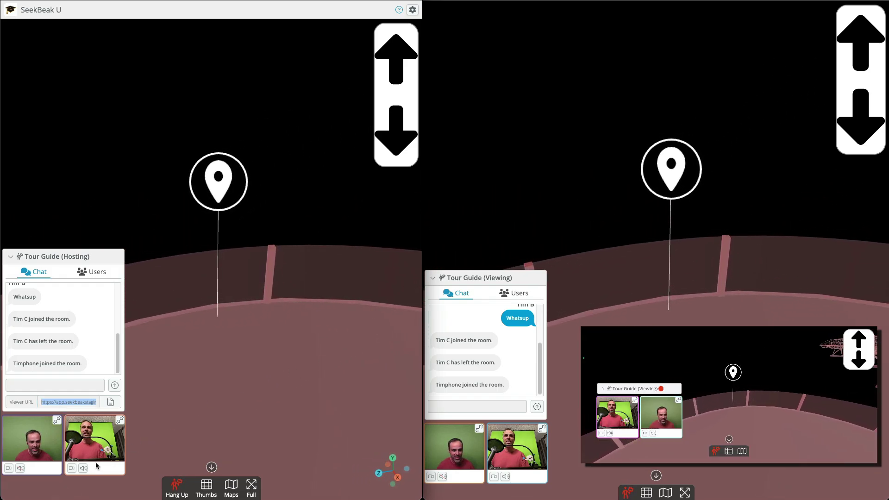
{"action": "left_click", "coordinate": [84, 469]}
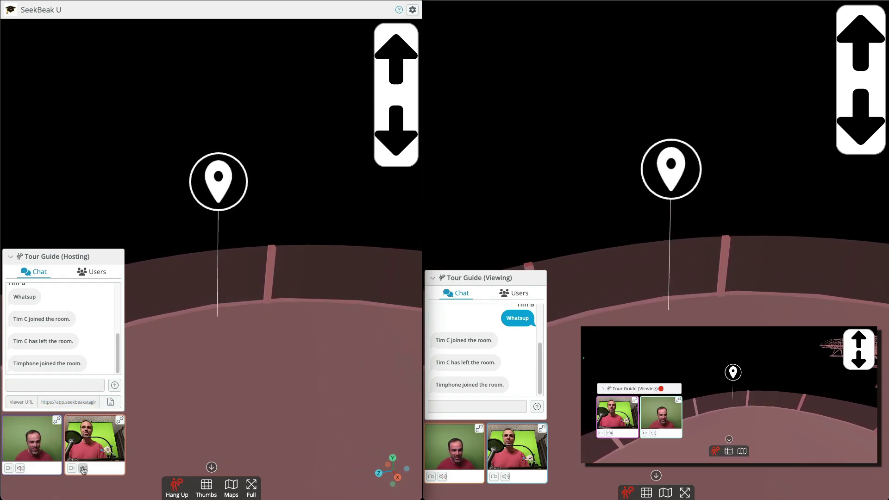
{"action": "left_click", "coordinate": [503, 480]}
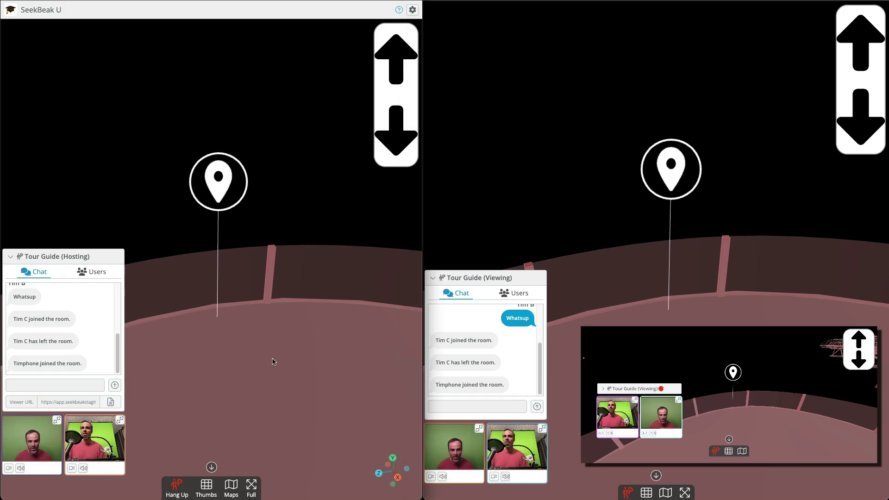
Step: Turn the host's view around the bridge to the For Sale sign, and follow the sign to the Seekbeak example low snap
{"action": "left_click_drag", "start_coordinate": [274, 357], "coordinate": [303, 300]}
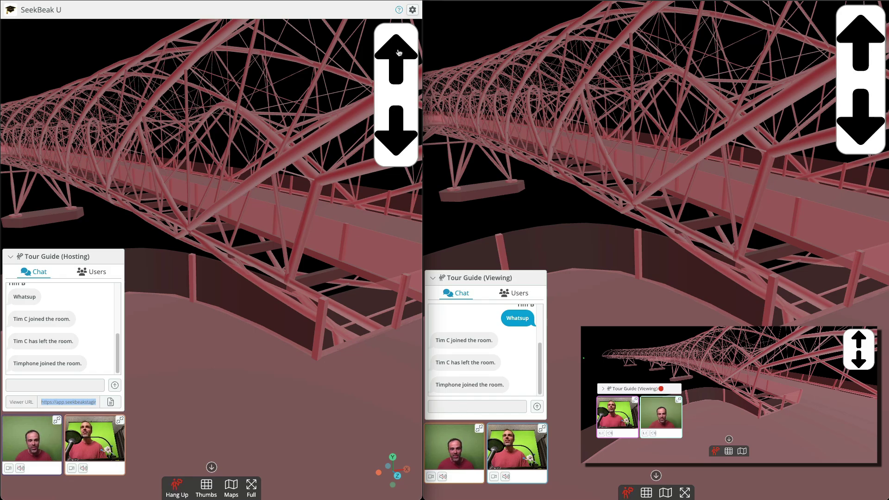
{"action": "left_click_drag", "start_coordinate": [266, 148], "coordinate": [266, 180]}
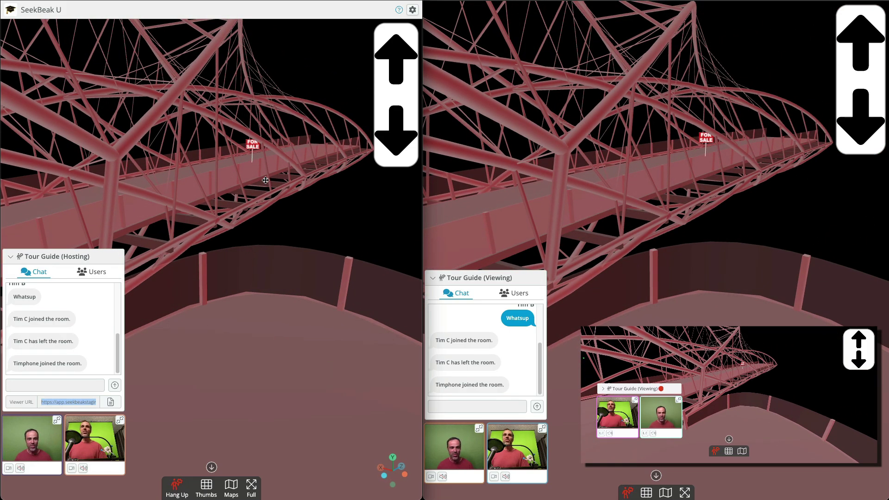
{"action": "left_click", "coordinate": [253, 147]}
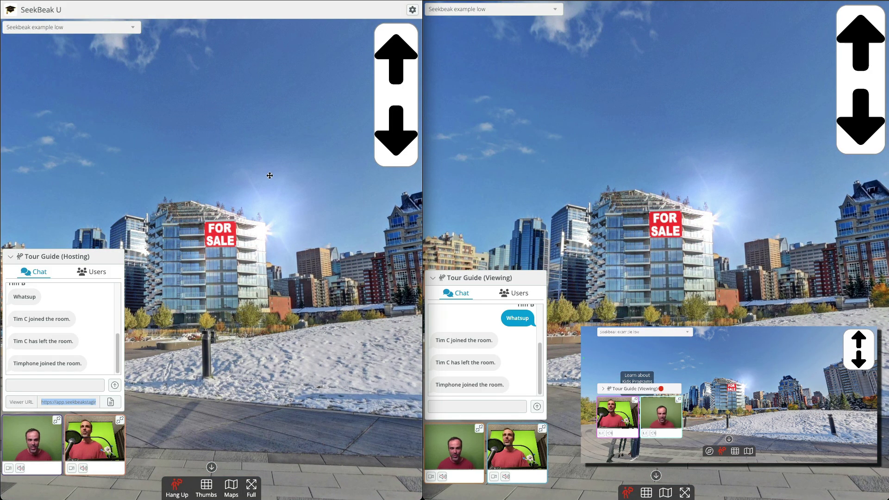
Step: Turn the host's view across the city skyline, and move the tour up to the higher viewpoint and back down to ground level
{"action": "left_click_drag", "start_coordinate": [269, 176], "coordinate": [186, 172]}
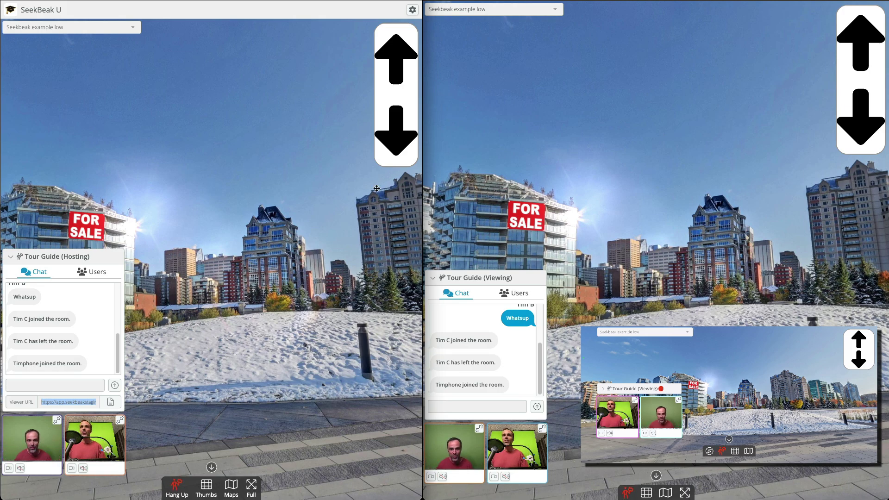
{"action": "left_click", "coordinate": [397, 63]}
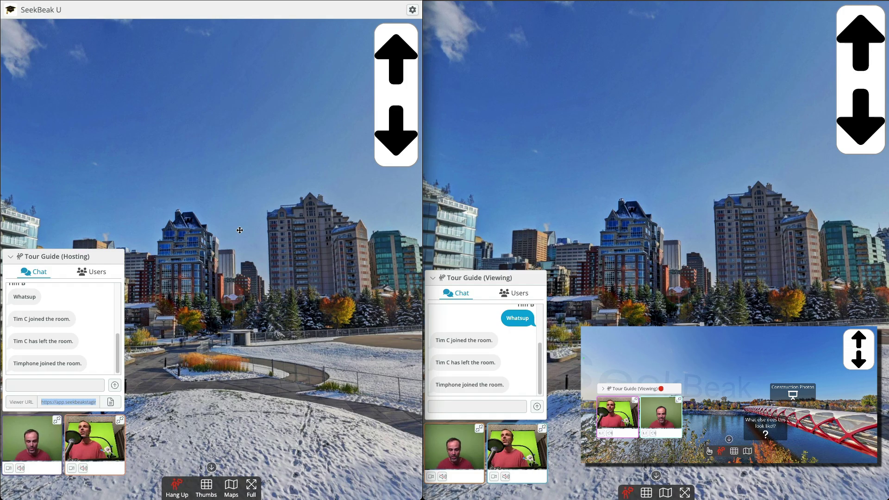
{"action": "left_click", "coordinate": [392, 131]}
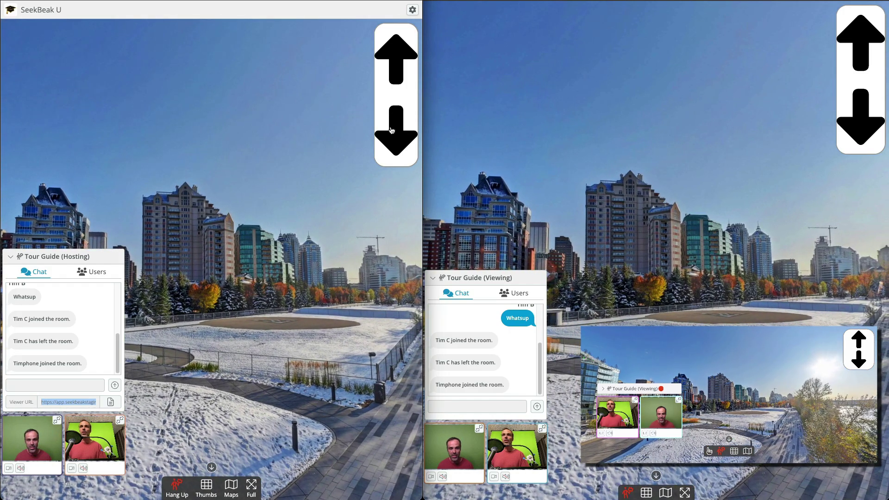
{"action": "left_click", "coordinate": [392, 130]}
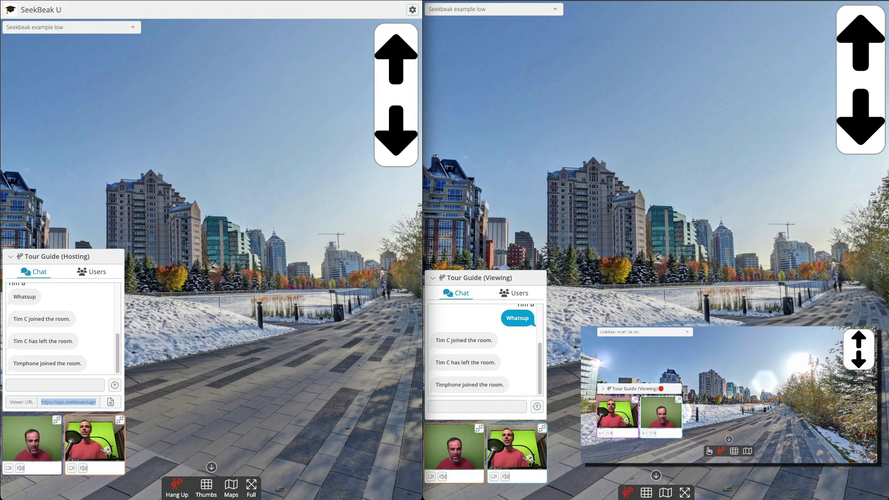
Step: Collapse the host's Tour Guide chat and hide the navigation bar
{"action": "left_click", "coordinate": [10, 257]}
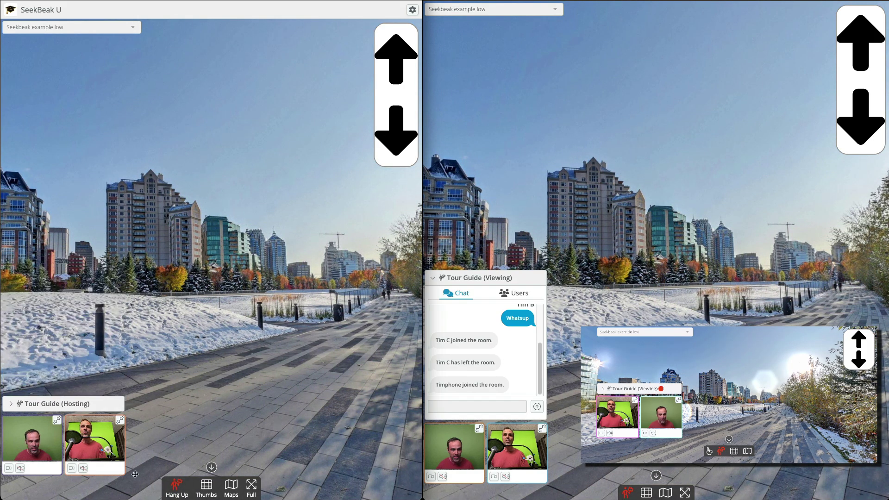
{"action": "left_click", "coordinate": [212, 467]}
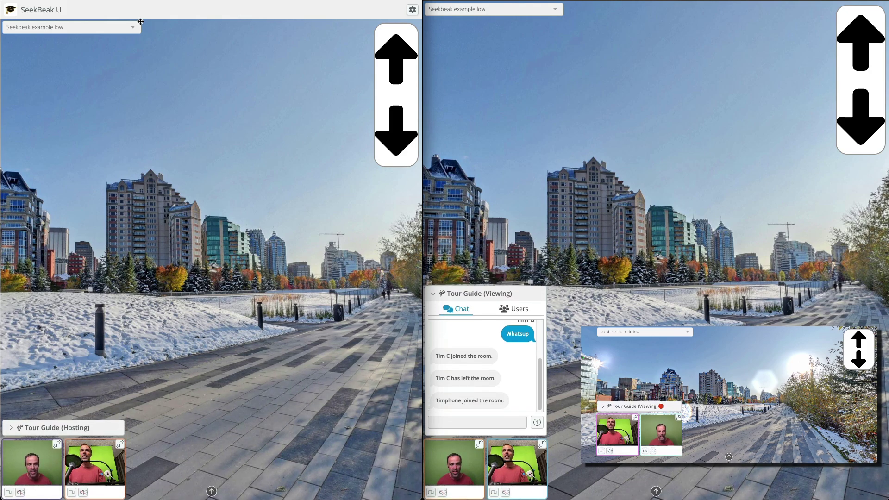
Step: Switch the hosted tour to the Helix bridge, and collapse the viewer's Tour Guide chat
{"action": "left_click", "coordinate": [111, 33]}
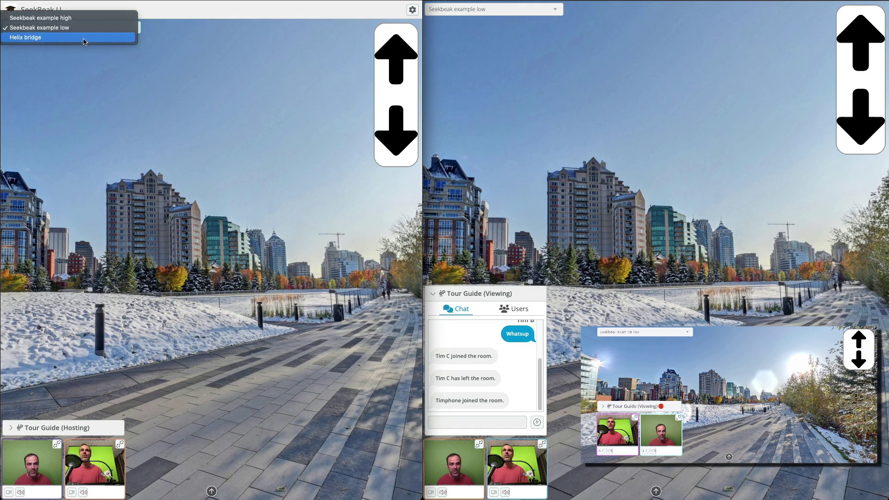
{"action": "left_click", "coordinate": [84, 39]}
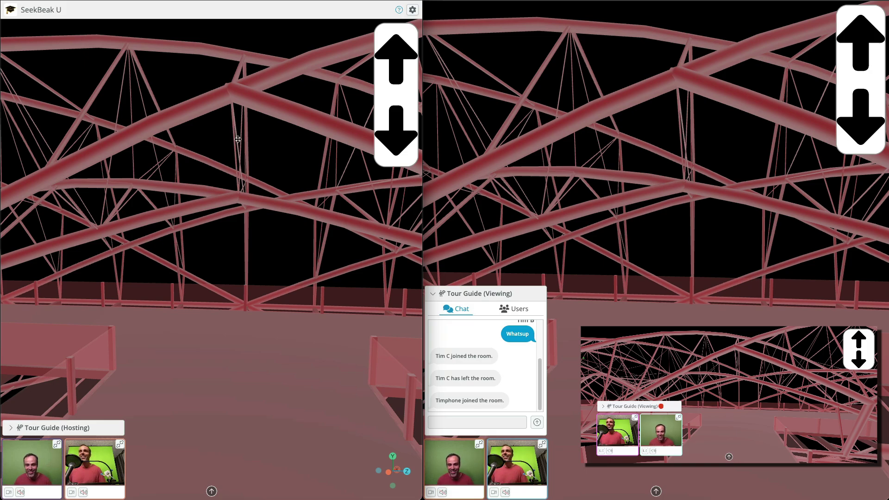
{"action": "left_click", "coordinate": [433, 295]}
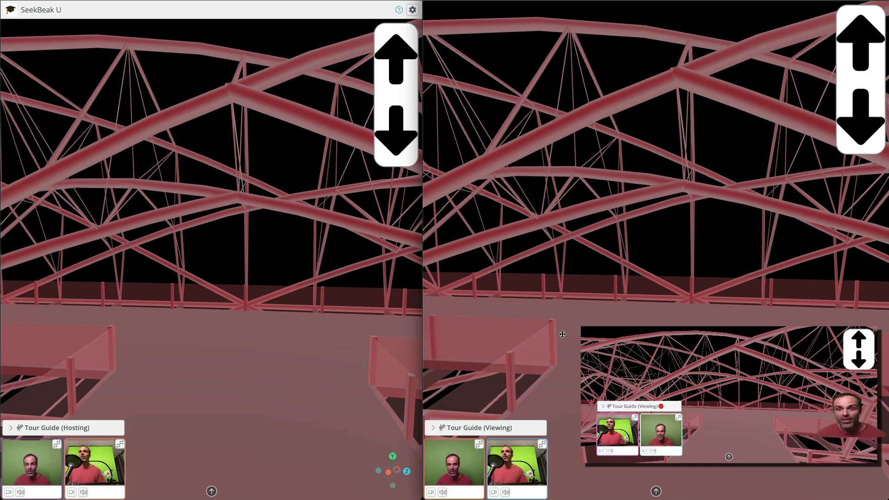